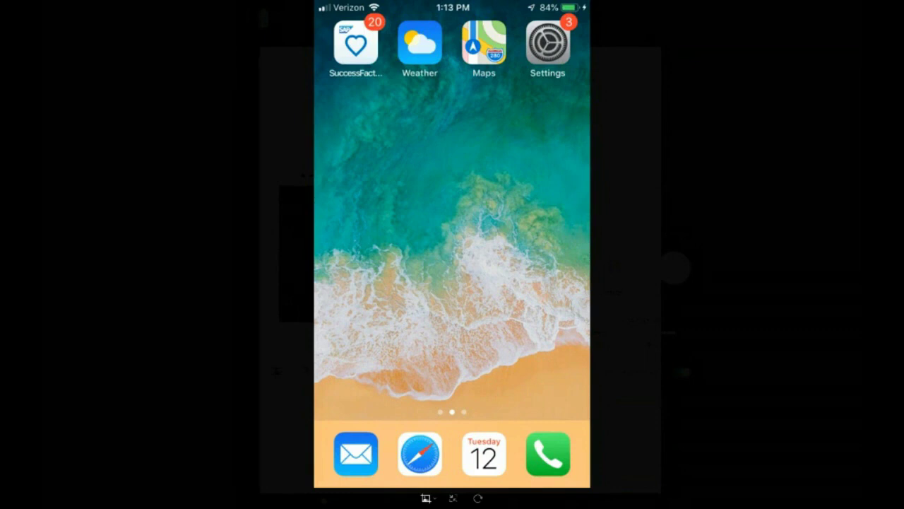
Launch the SuccessFactors mobile app and show the My Activities list.
{"action": "left_click", "coordinate": [355, 42]}
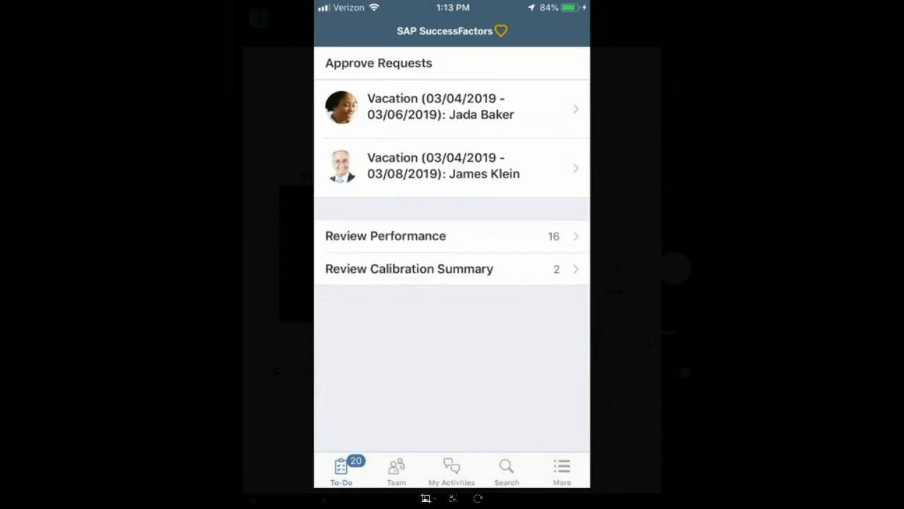
{"action": "left_click", "coordinate": [451, 470]}
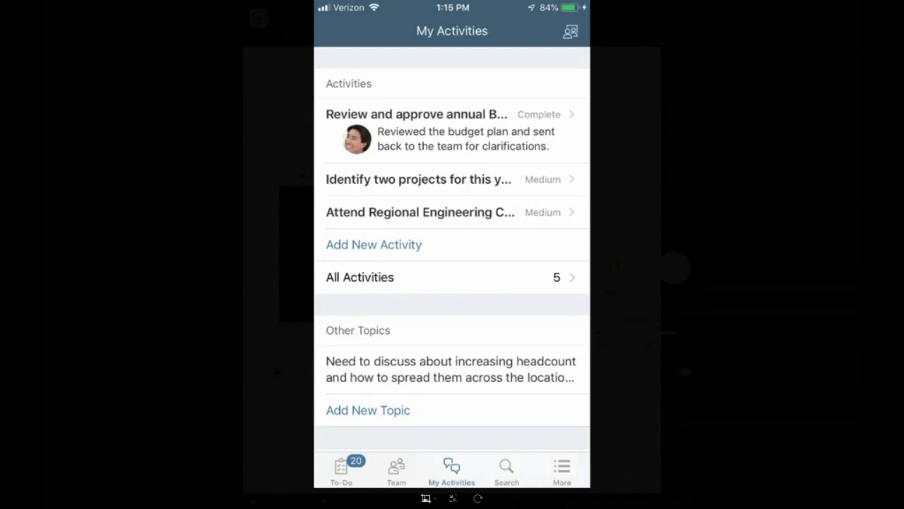
{"action": "scroll", "coordinate": [452, 247], "scroll_direction": "down", "scroll_amount": 1}
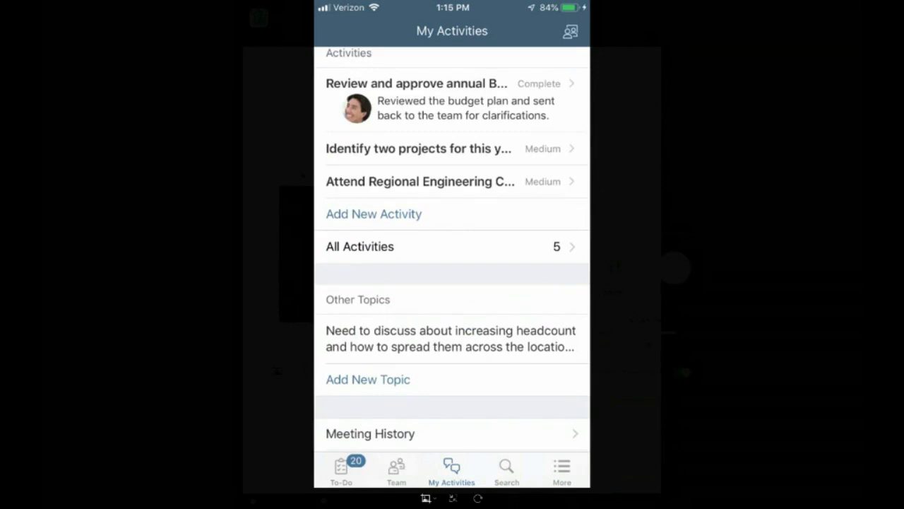
{"action": "scroll", "coordinate": [452, 247], "scroll_direction": "up", "scroll_amount": 1}
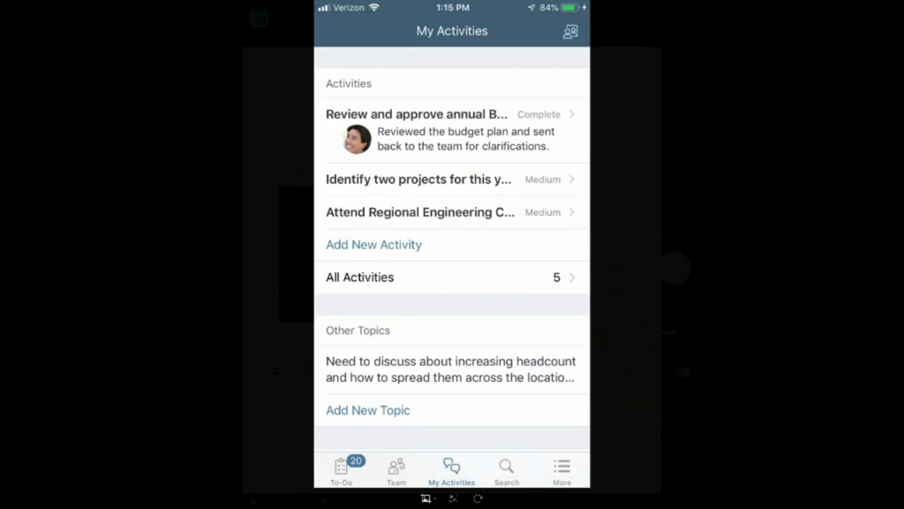
Open the 'Review and approve annual Budget' activity and scroll to its achievement and update.
{"action": "left_click", "coordinate": [424, 131]}
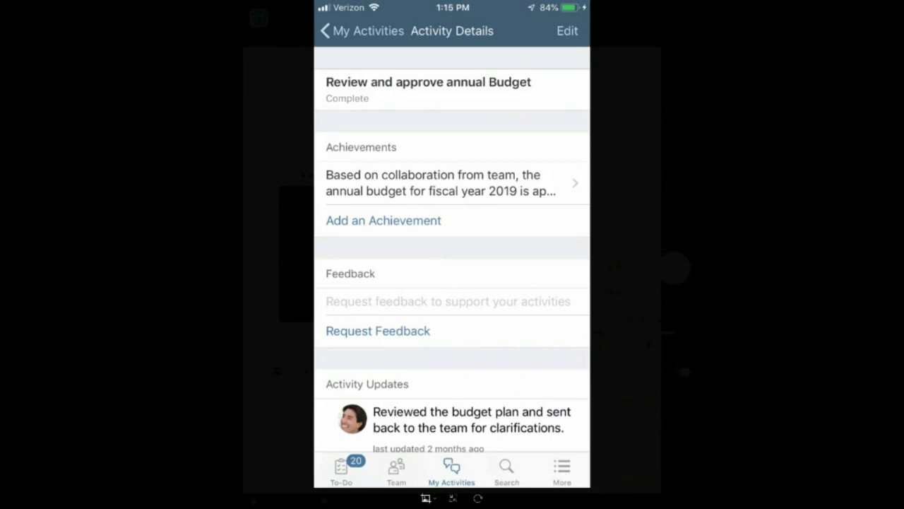
{"action": "scroll", "coordinate": [452, 208], "scroll_direction": "down", "scroll_amount": 1}
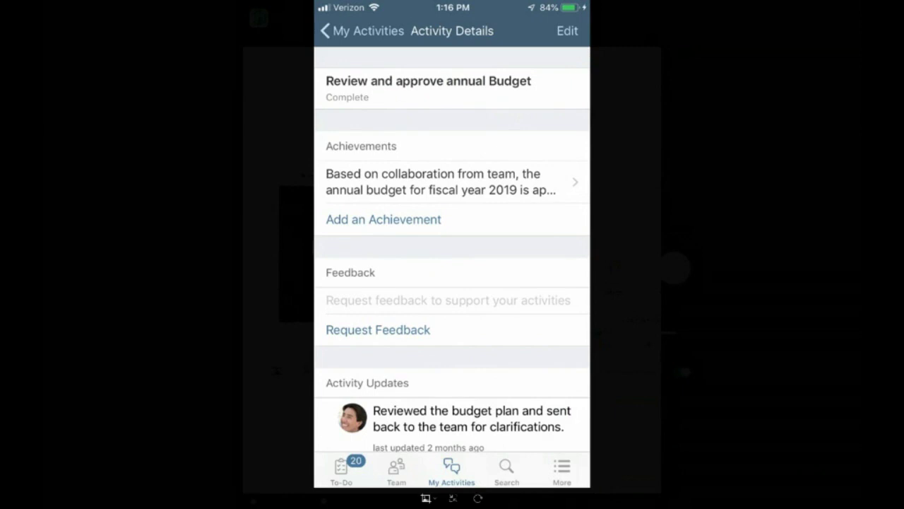
Open the full Achievement Details of the fiscal 2019 budget achievement.
{"action": "left_click", "coordinate": [440, 181]}
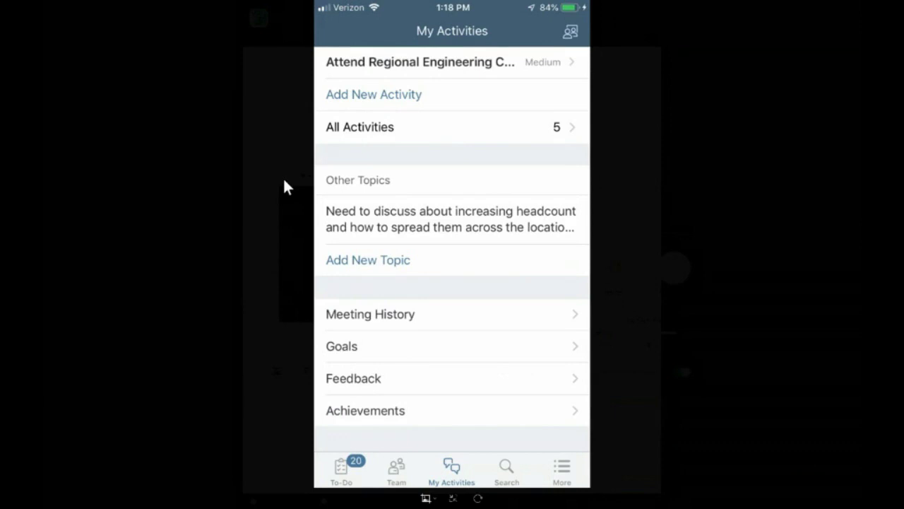
Scroll down the desktop Home page to the To-Do, My Team and My Info sections.
{"action": "scroll", "coordinate": [452, 255], "scroll_direction": "down", "scroll_amount": 2}
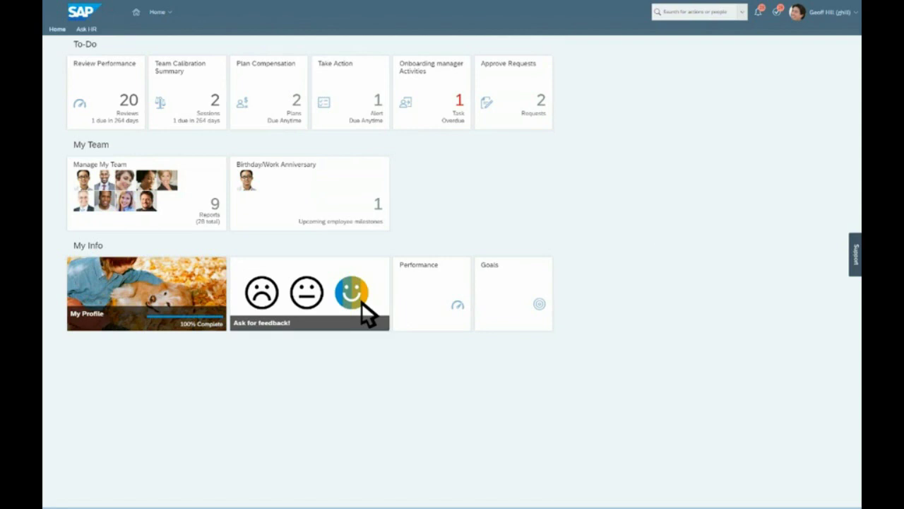
Show Continuous Performance achievements grouped by goal and open the budget achievement's More menu.
{"action": "left_click", "coordinate": [361, 301]}
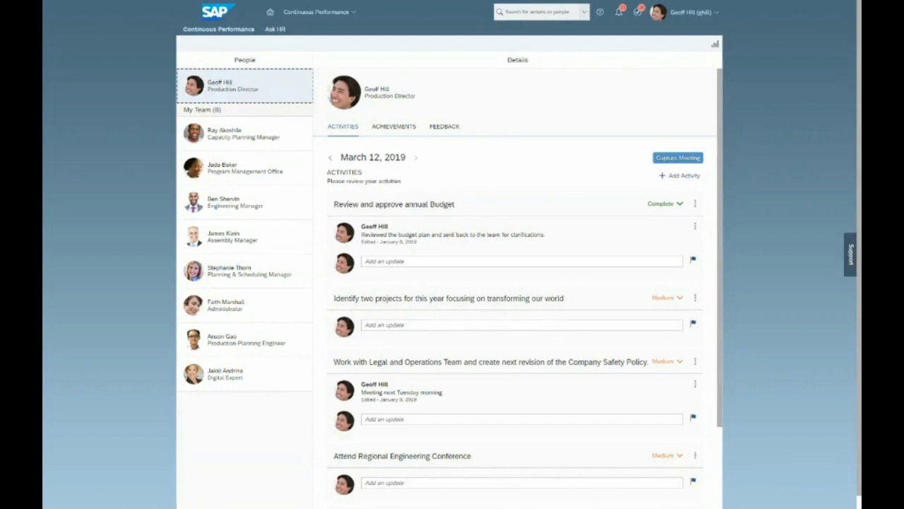
{"action": "left_click", "coordinate": [397, 132]}
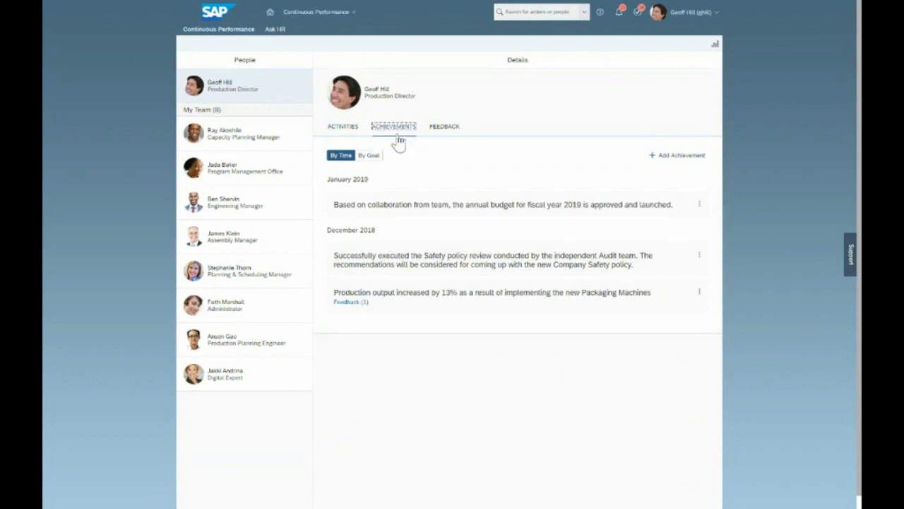
{"action": "left_click", "coordinate": [368, 155]}
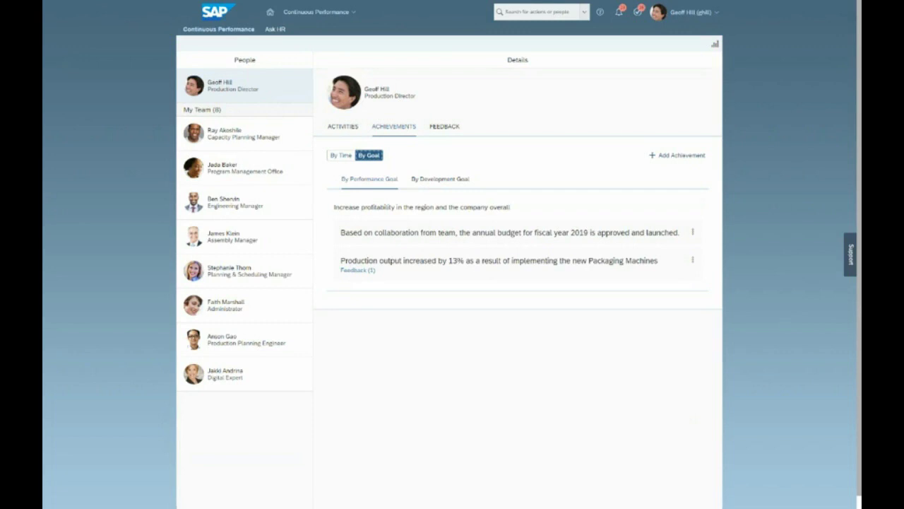
{"action": "left_click", "coordinate": [690, 232]}
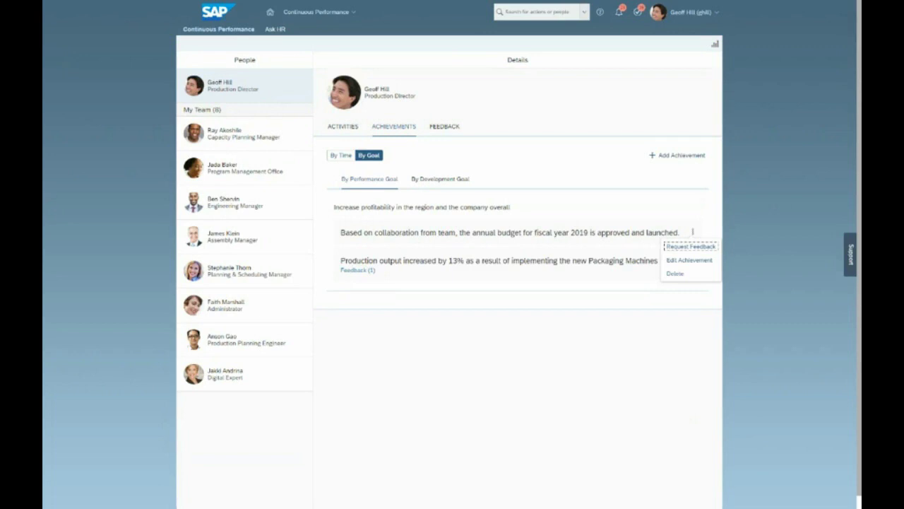
Request feedback on the budget achievement from the VP Operations colleague and review the drafted message.
{"action": "key", "text": "Return"}
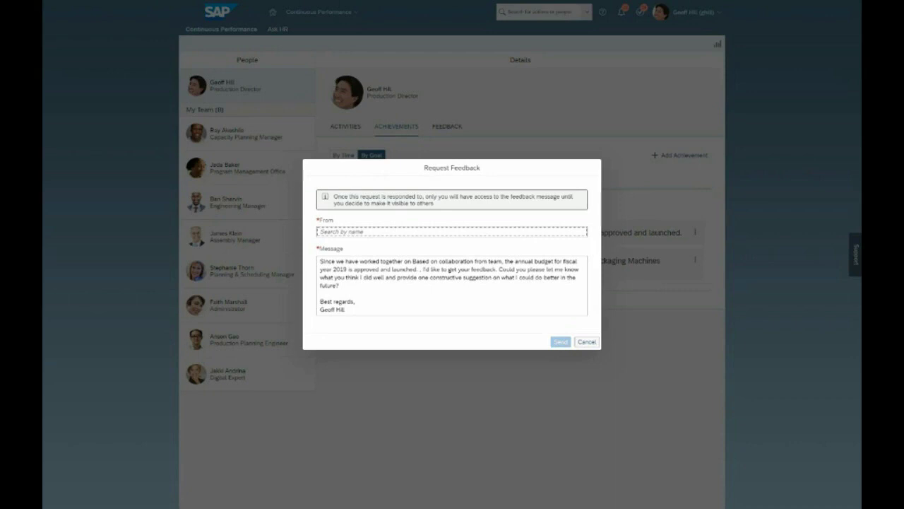
{"action": "type", "text": "mye"}
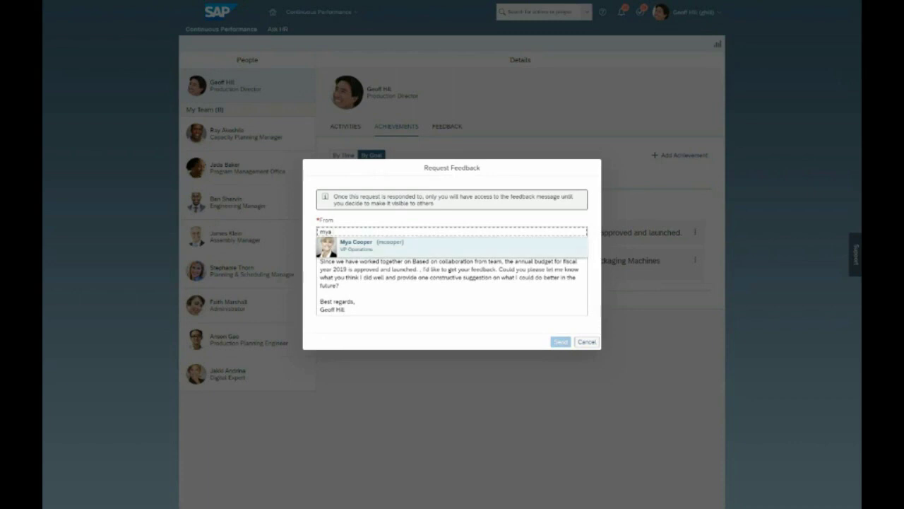
{"action": "key", "text": "Return"}
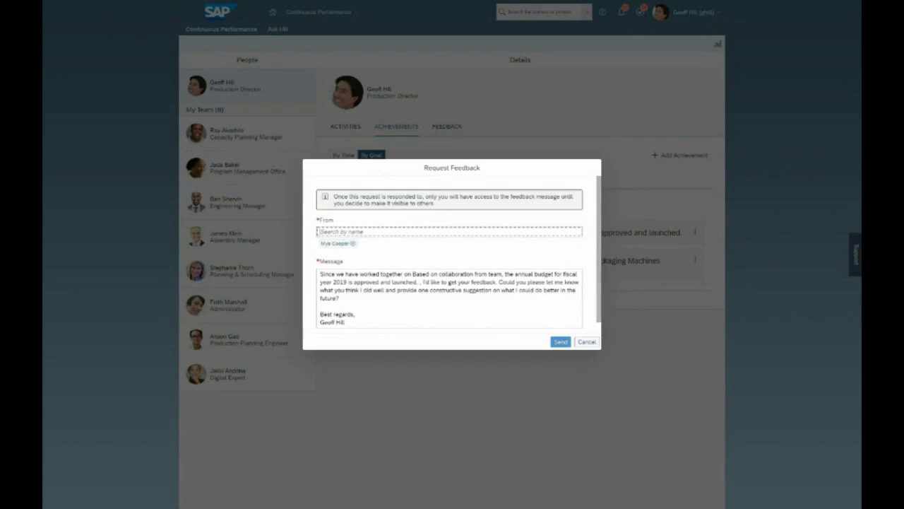
{"action": "scroll", "coordinate": [458, 251], "scroll_direction": "down", "scroll_amount": 1}
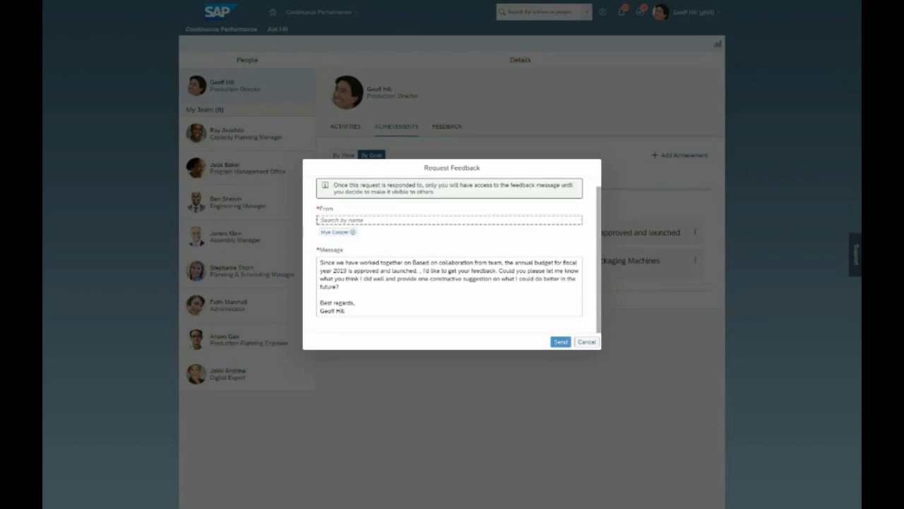
{"action": "left_click", "coordinate": [340, 286]}
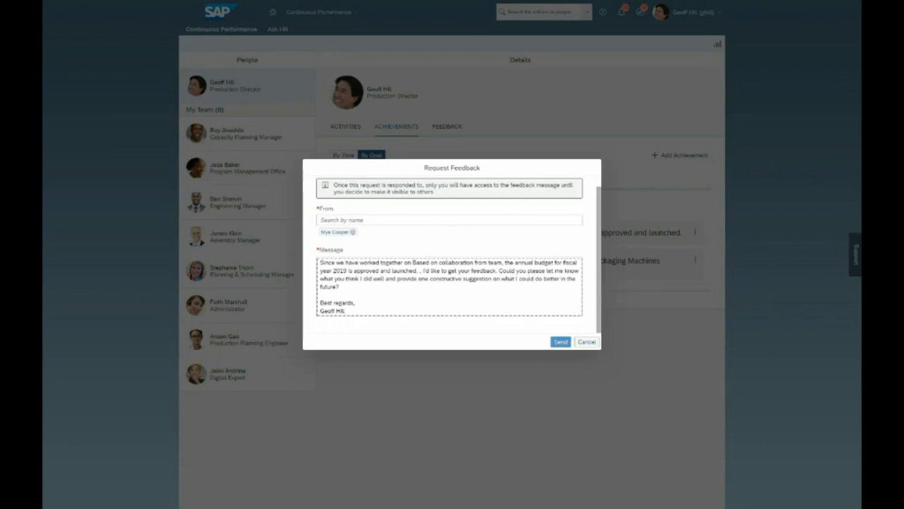
{"action": "key", "text": "Tab"}
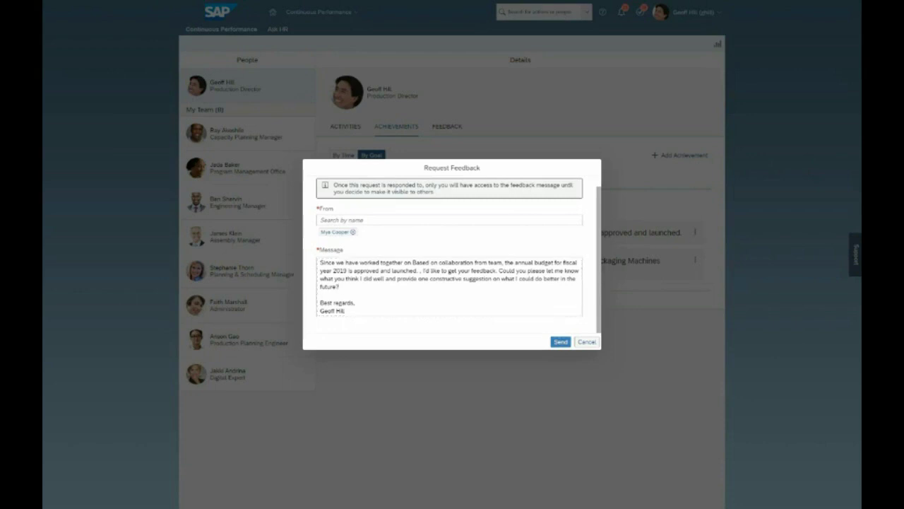
Send the feedback request and return to the manager's March 12, 2019 activities.
{"action": "key", "text": "Return"}
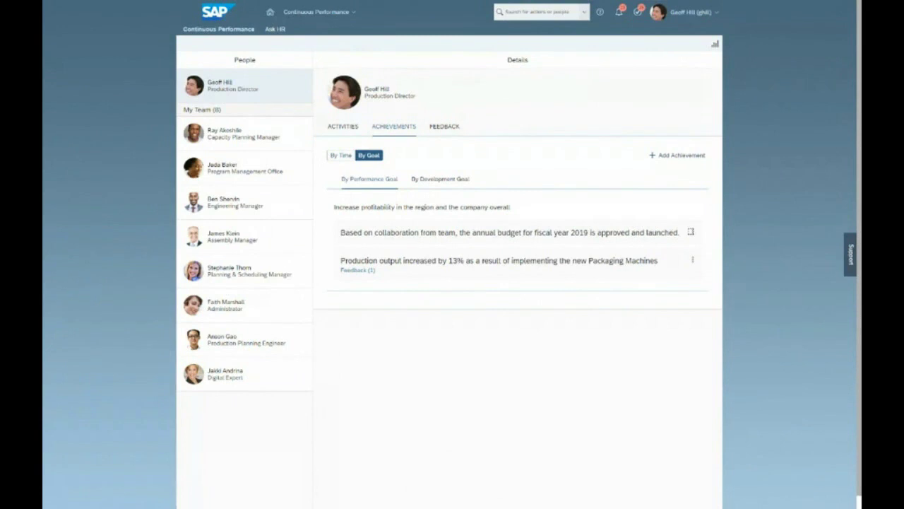
{"action": "left_click", "coordinate": [350, 130]}
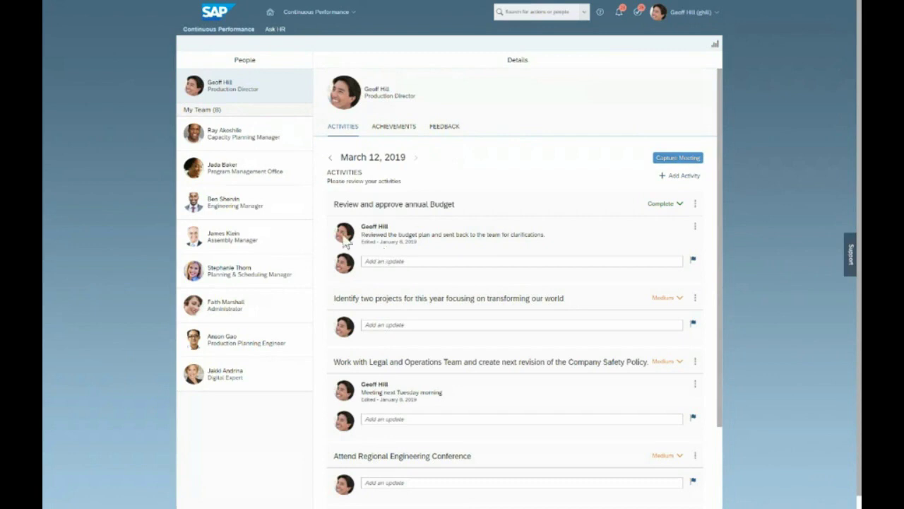
Open the Program Management Office team member's March 12, 2019 activities from My Team.
{"action": "left_click", "coordinate": [234, 180]}
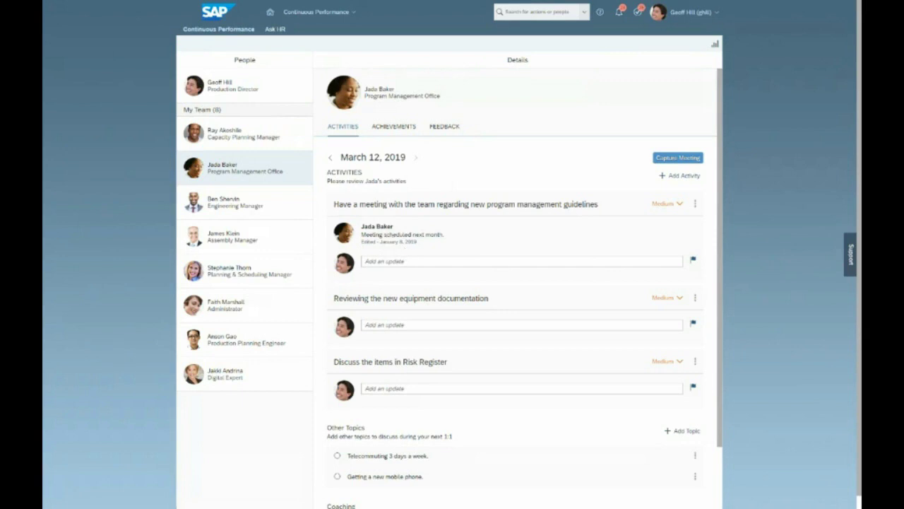
Add a flagged update to the team meeting activity asking whether it took place and its outcome.
{"action": "left_click", "coordinate": [410, 261]}
{"action": "type", "text": "Did the meeting take place? If so, what was the outcome?"}
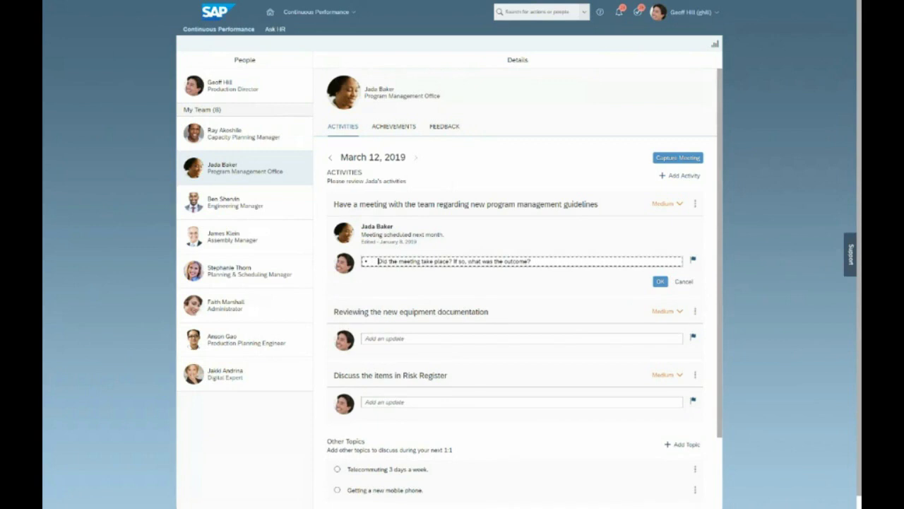
{"action": "key", "text": "BackSpace"}
{"action": "key", "text": "BackSpace"}
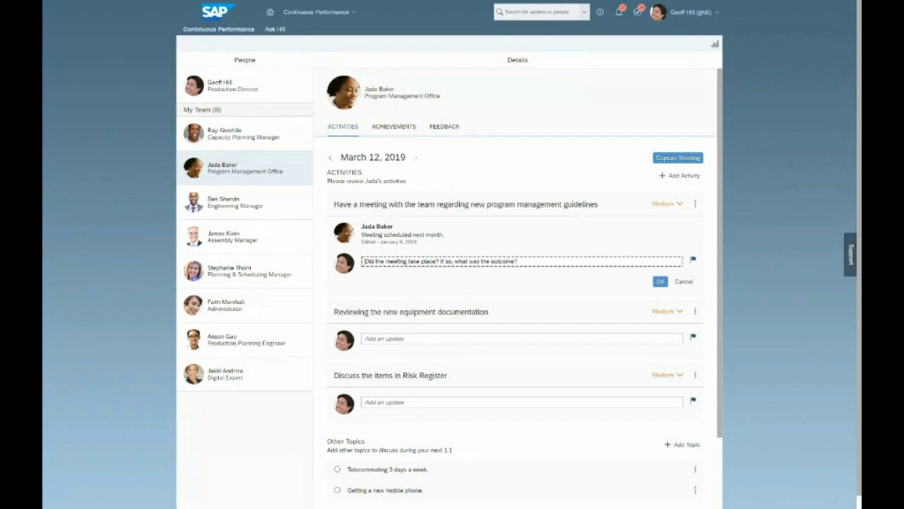
{"action": "left_click", "coordinate": [693, 260]}
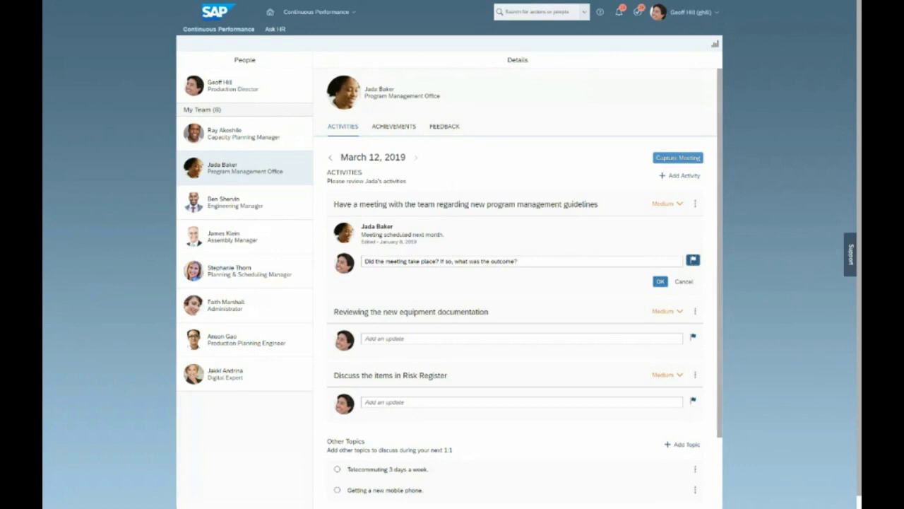
{"action": "left_click", "coordinate": [660, 281]}
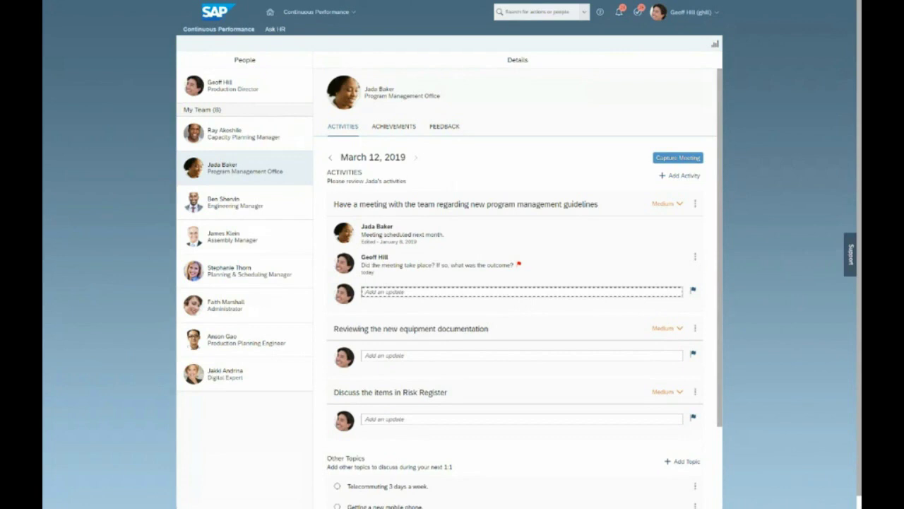
Scroll down the direct report's activities to the flagged follow-up question, then back up.
{"action": "scroll", "coordinate": [518, 288], "scroll_direction": "down", "scroll_amount": 3}
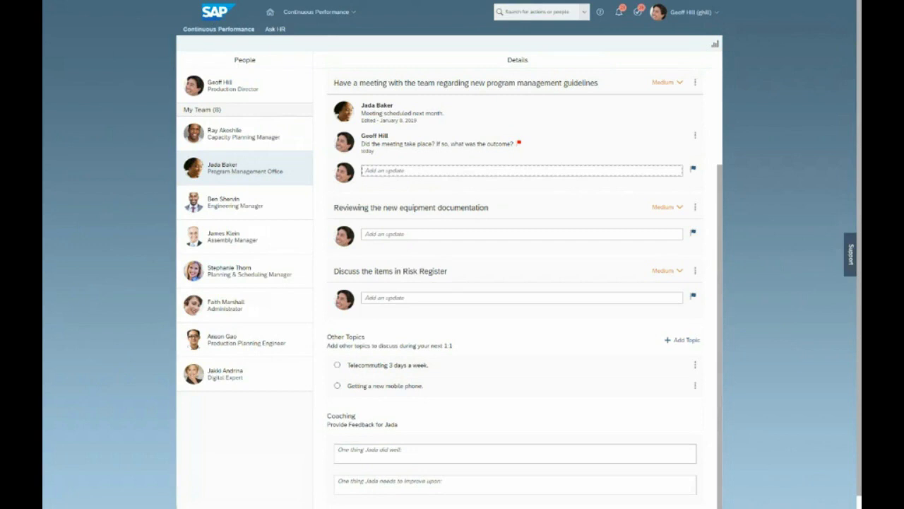
{"action": "scroll", "coordinate": [452, 254], "scroll_direction": "down", "scroll_amount": 1}
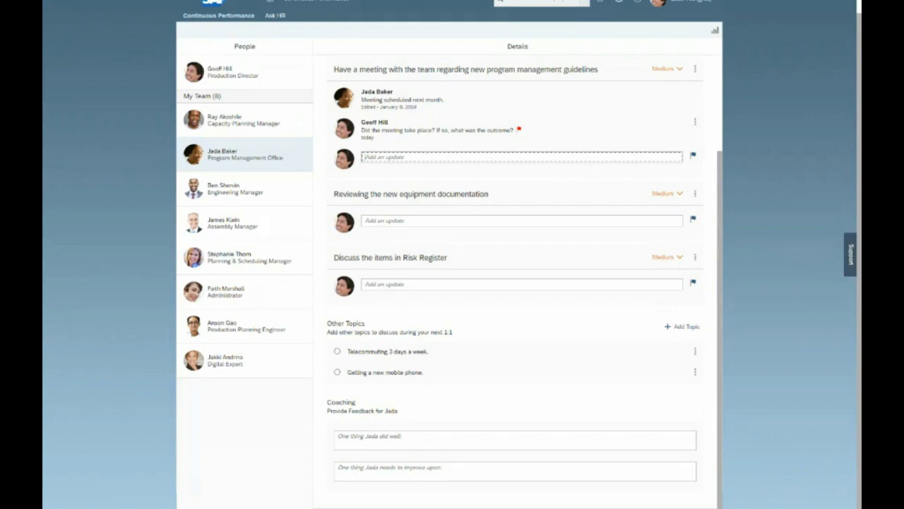
{"action": "scroll", "coordinate": [519, 282], "scroll_direction": "up", "scroll_amount": 3}
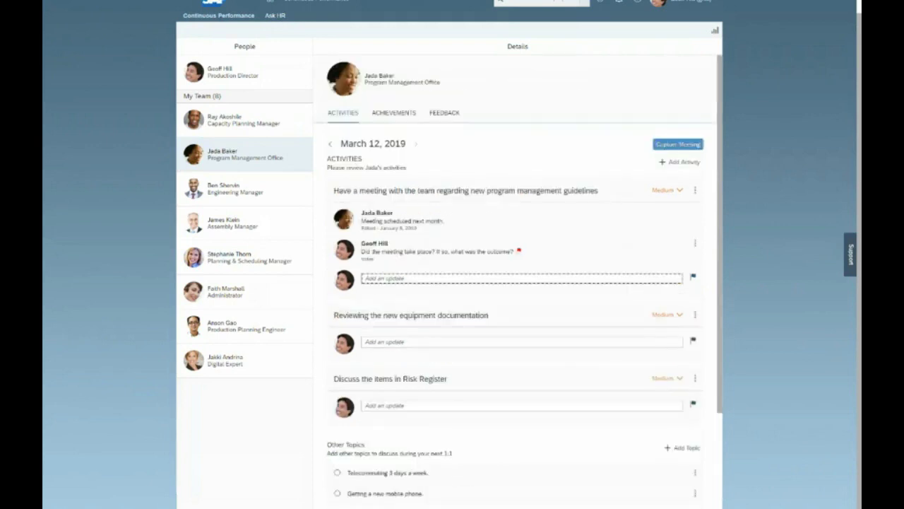
List the direct report's achievements by goal, with the evaluation report under Reduce Customer Complaints.
{"action": "left_click", "coordinate": [389, 117]}
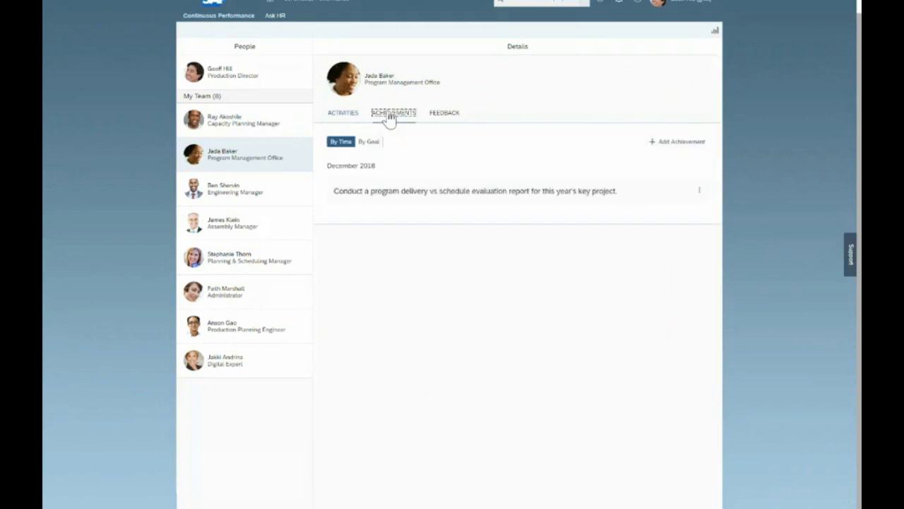
{"action": "left_click", "coordinate": [372, 143]}
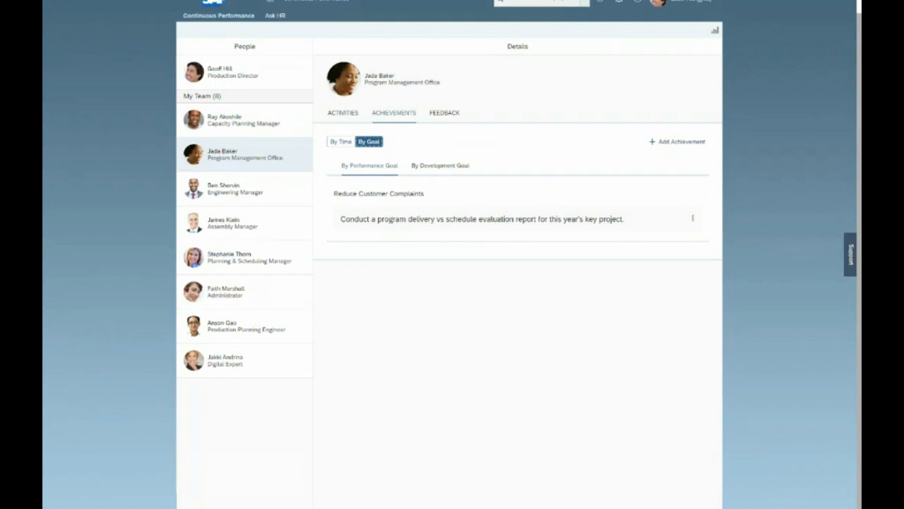
{"action": "scroll", "coordinate": [452, 254], "scroll_direction": "up", "scroll_amount": 1}
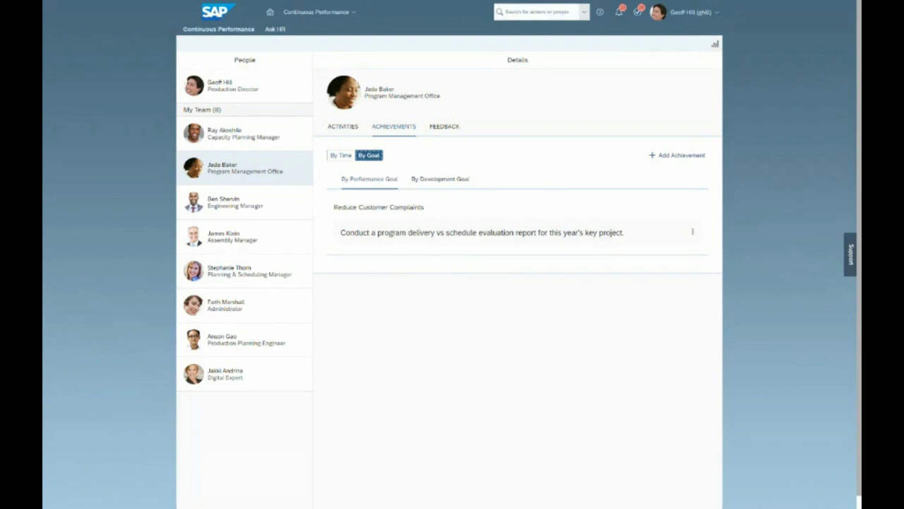
Search 'rate' in the header search to reach the Rate My Team 2018 Performance Review overview.
{"action": "left_click", "coordinate": [558, 11]}
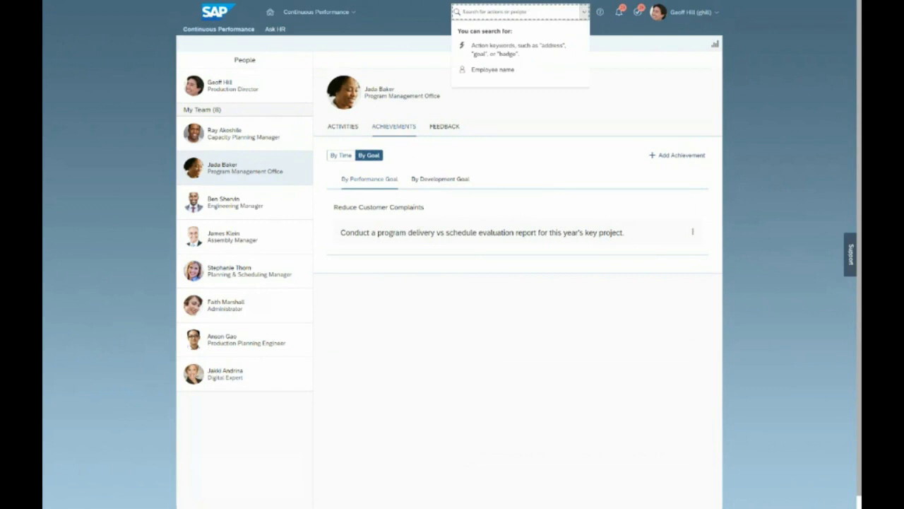
{"action": "type", "text": "rate"}
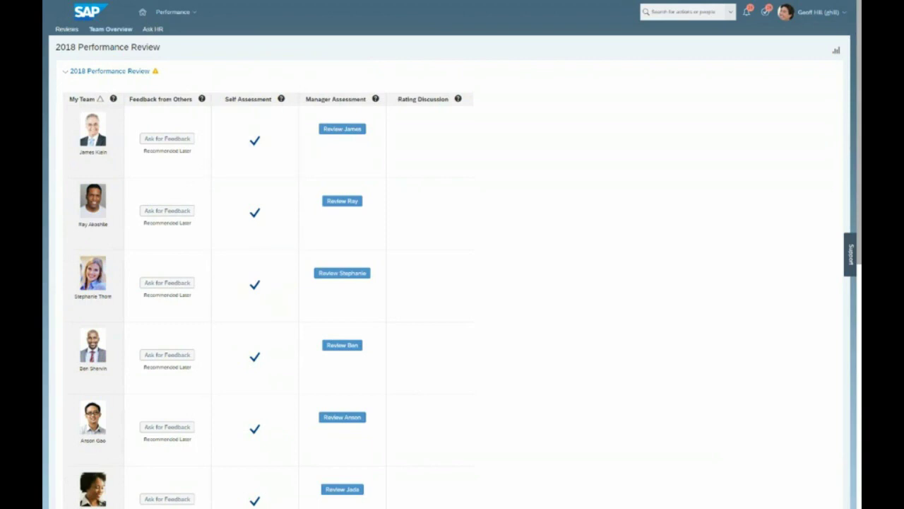
Open the direct report's 2018 review form from the Manager Assessment column, scored 5.0 Extraordinary.
{"action": "scroll", "coordinate": [452, 254], "scroll_direction": "down", "scroll_amount": 1}
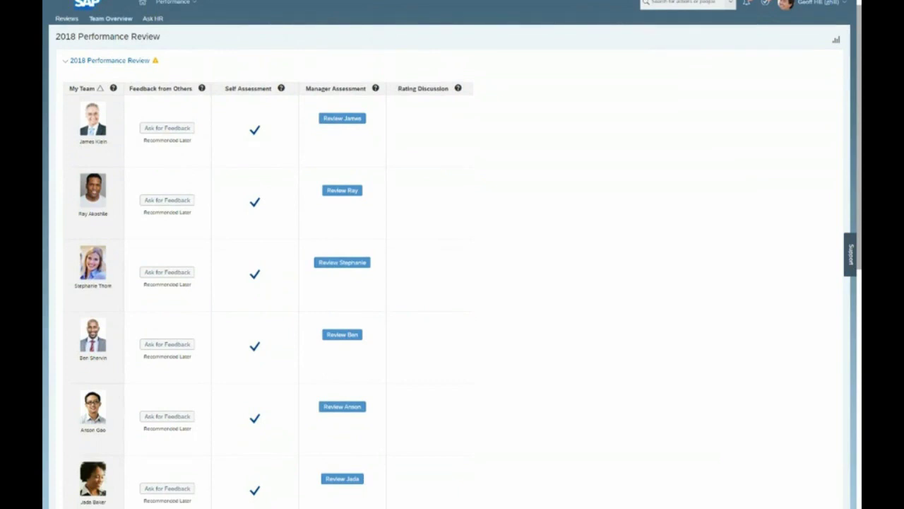
{"action": "scroll", "coordinate": [452, 255], "scroll_direction": "down", "scroll_amount": 3}
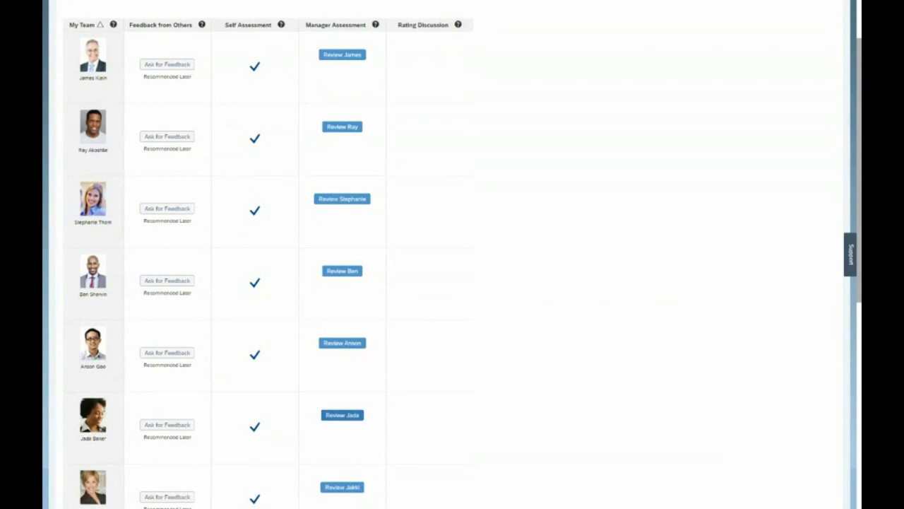
{"action": "left_click", "coordinate": [342, 415]}
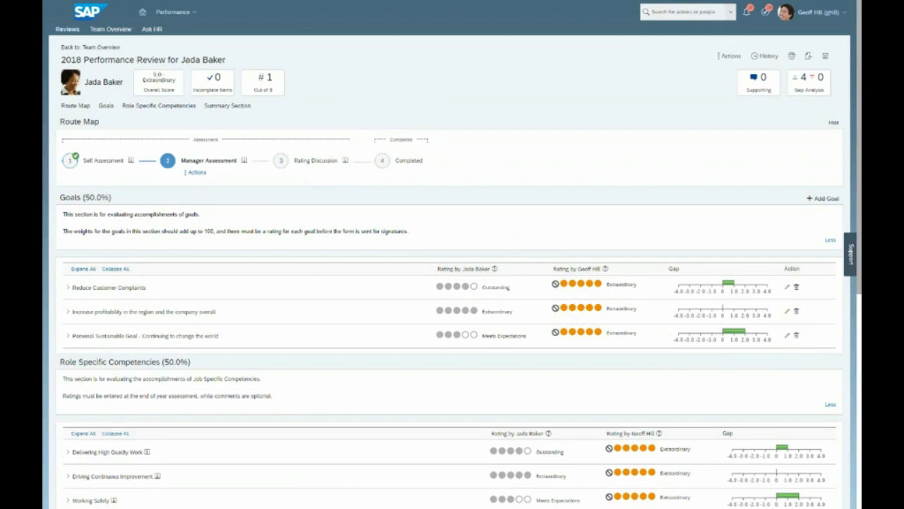
Expand the Reduce Customer Complaints goal to show its linked program delivery evaluation achievement.
{"action": "left_click", "coordinate": [507, 286]}
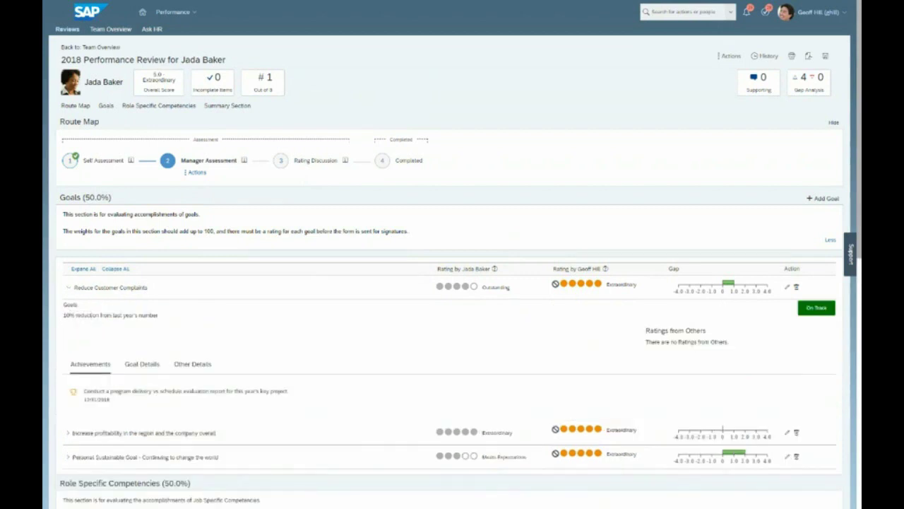
{"action": "scroll", "coordinate": [185, 260], "scroll_direction": "down", "scroll_amount": 2}
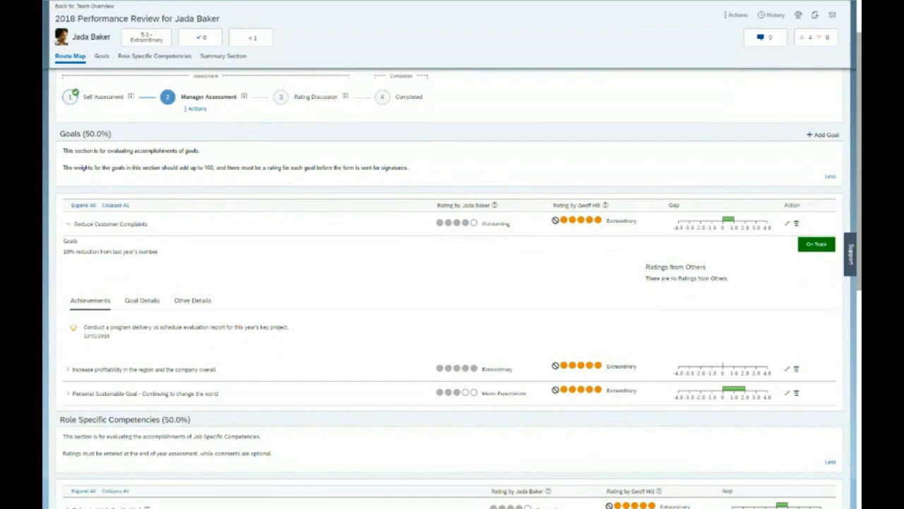
{"action": "scroll", "coordinate": [452, 283], "scroll_direction": "down", "scroll_amount": 1}
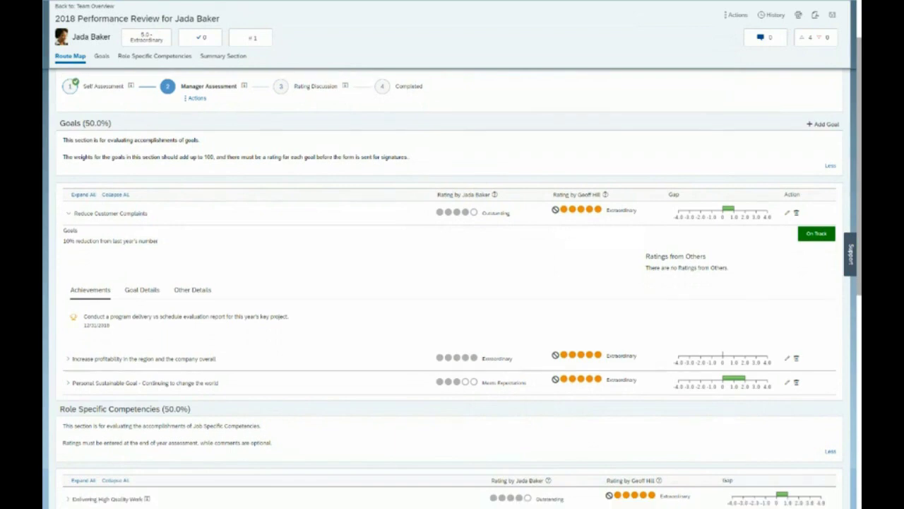